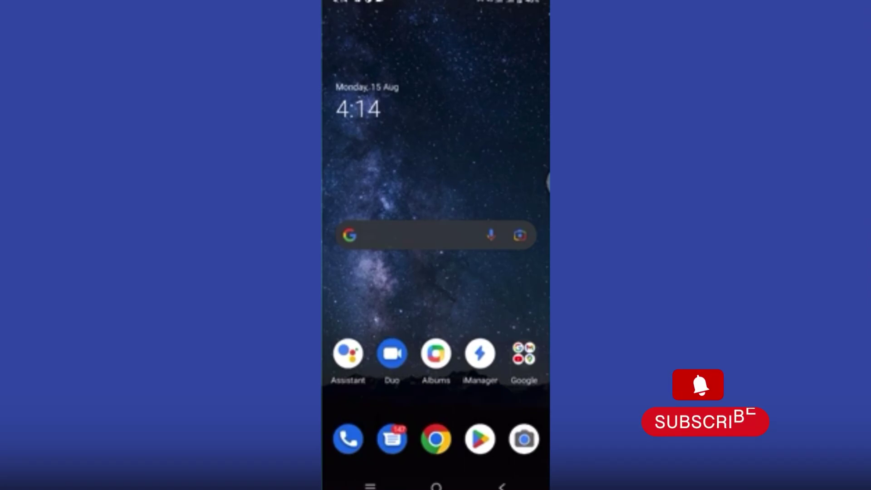
- Switch back to the Google search results for 'Instagram help center'
key(alt+Tab)
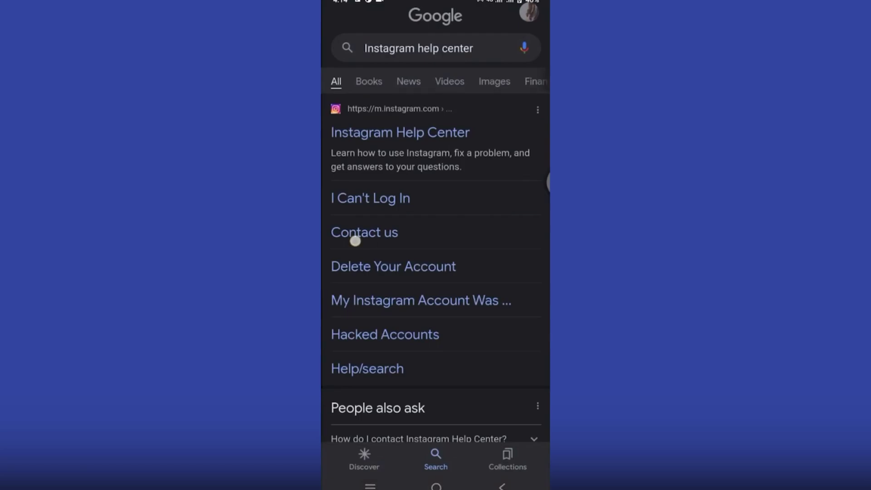
scroll(355, 240, up, 1)
- Search Contact us for 'Impersonated on Instagram' and follow the article's impersonation report form link
click(376, 246)
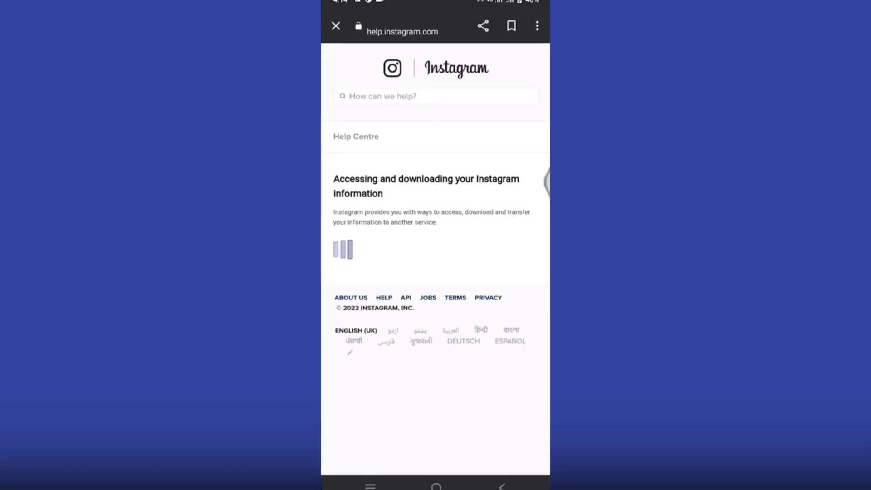
click(436, 96)
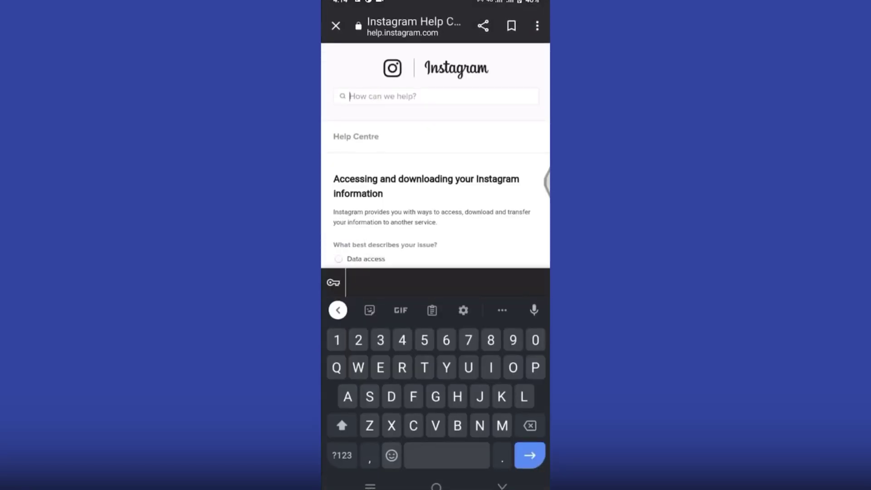
text(Imperso)
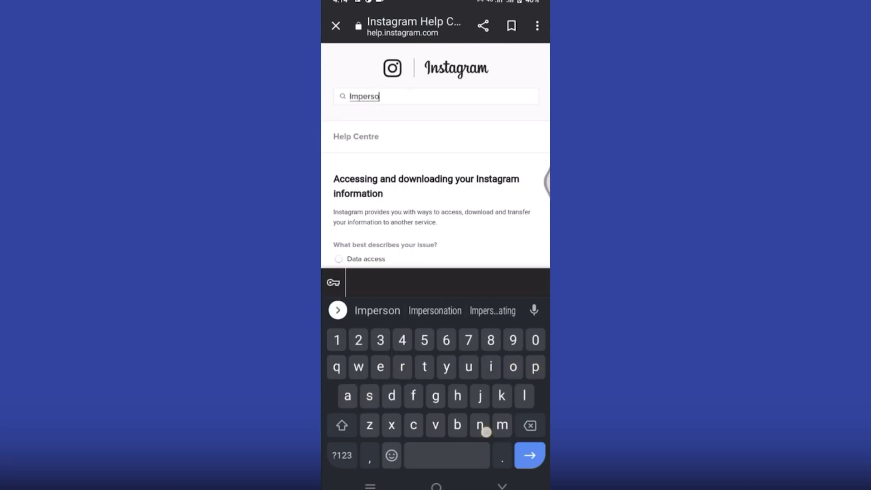
text(nated on instagram)
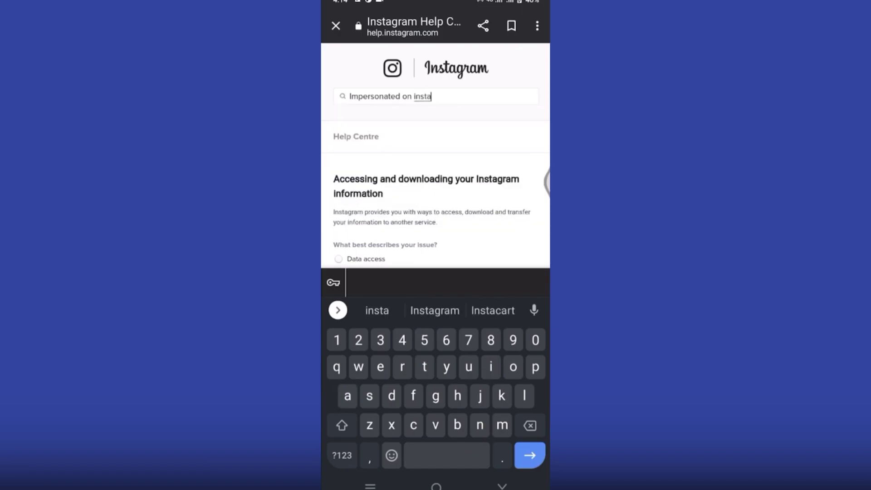
key(Return)
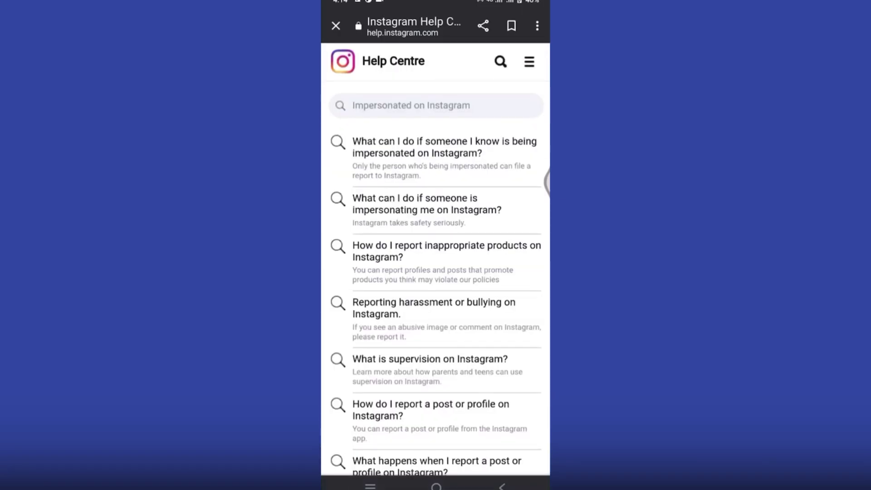
click(445, 146)
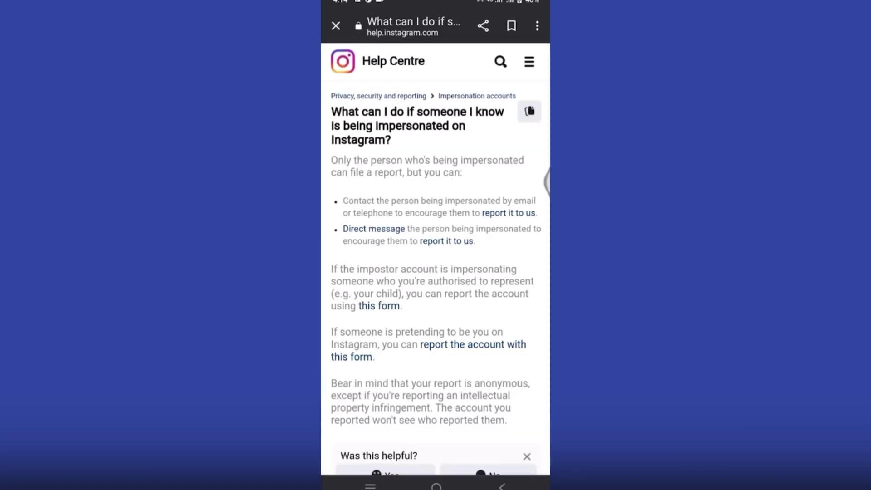
scroll(435, 272, down, 1)
click(462, 303)
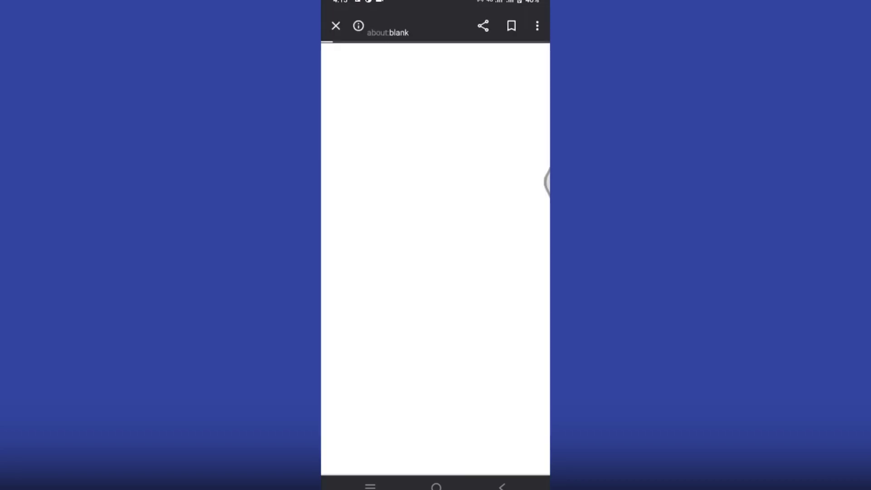
- Choose 'Someone created an account pretending to be me or a friend', then 'Yes, I am the person being impersonated'
click(339, 268)
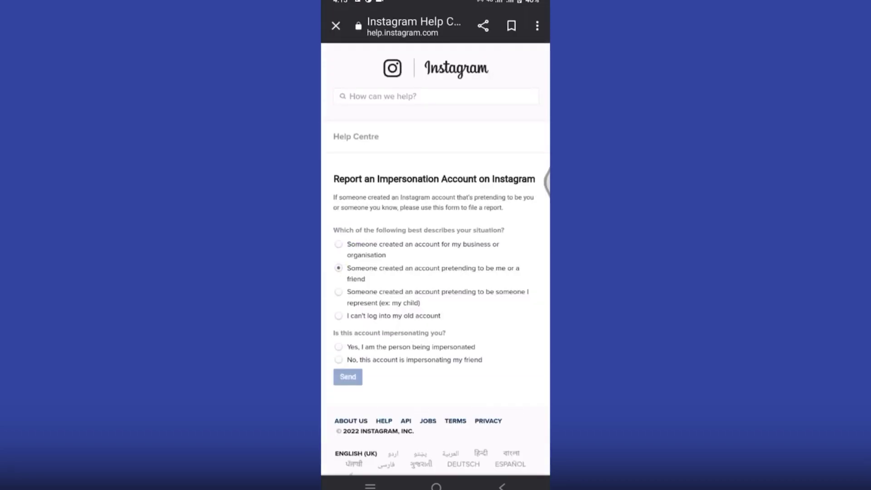
click(339, 347)
scroll(435, 272, down, 2)
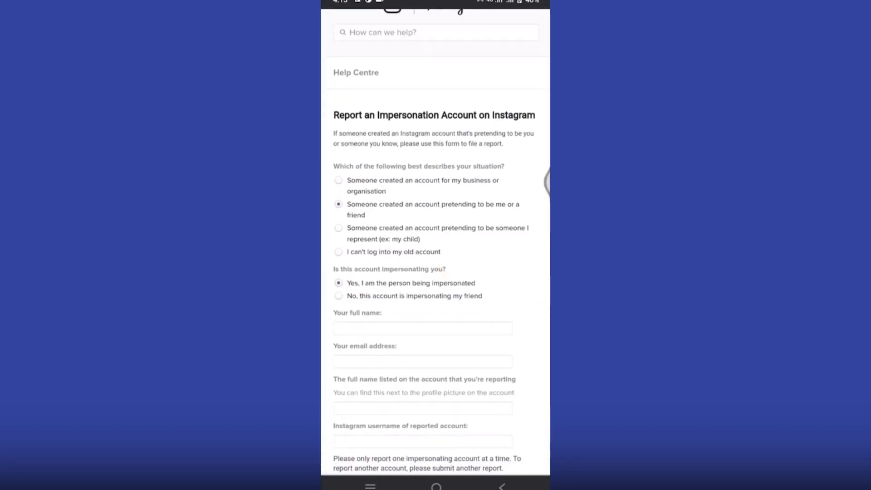
scroll(435, 272, down, 3)
scroll(436, 272, up, 1)
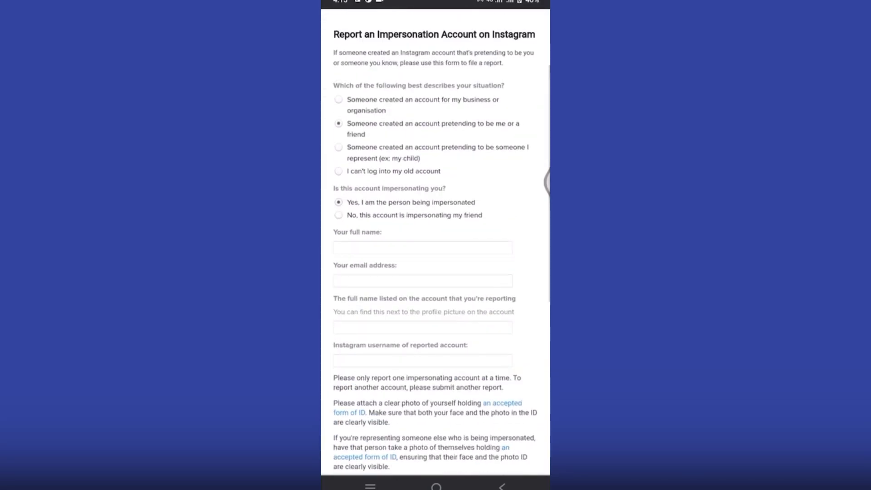
scroll(435, 272, down, 2)
scroll(436, 272, down, 8)
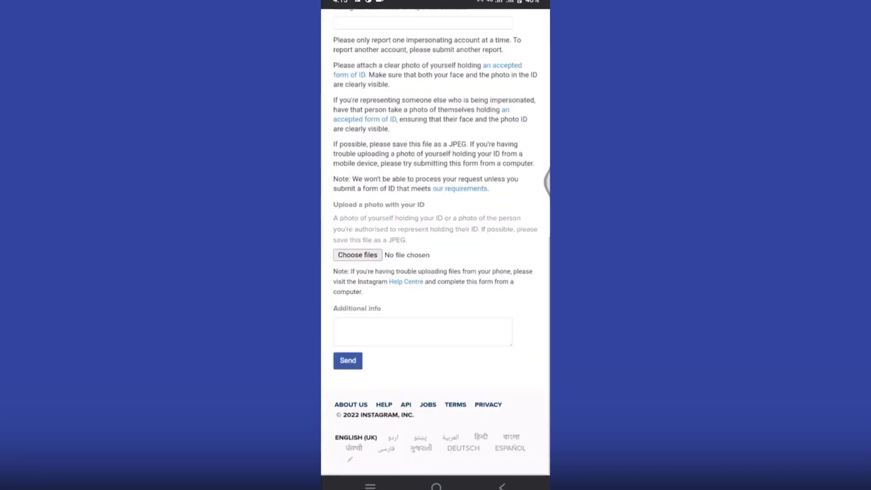
scroll(436, 273, up, 2)
scroll(435, 272, up, 2)
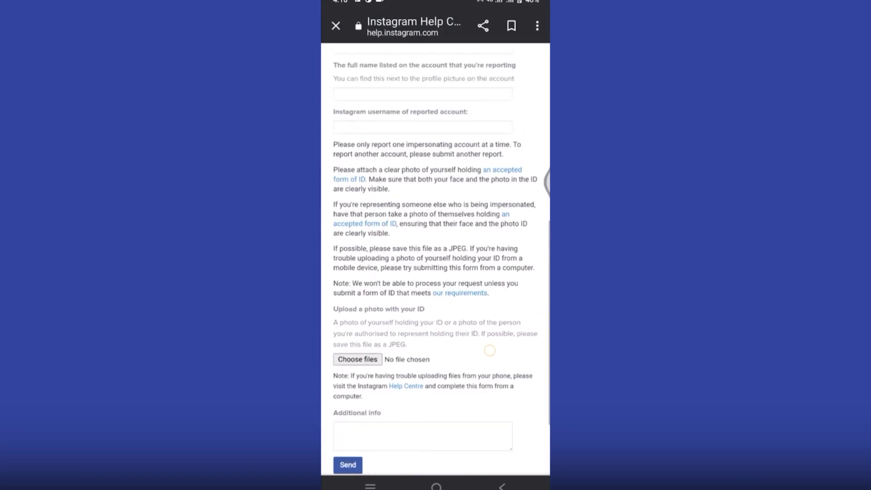